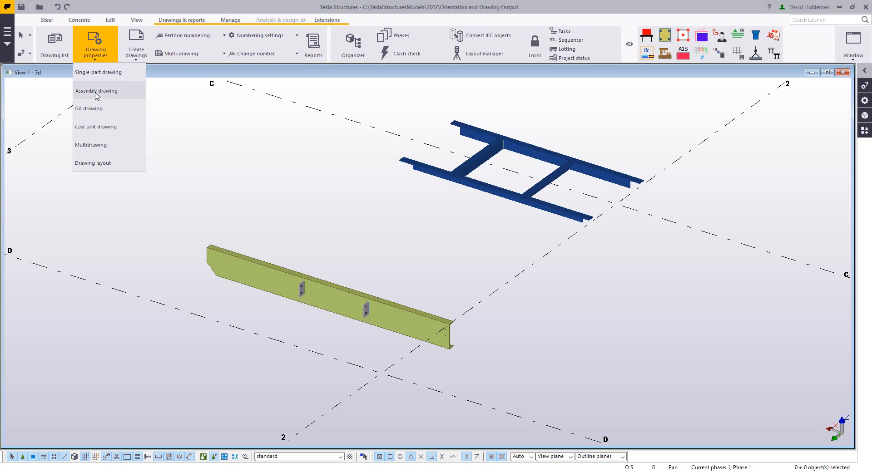
- Load the Beam_with_BOM settings as the current assembly drawing properties
left_click(95, 90)
left_click(671, 110)
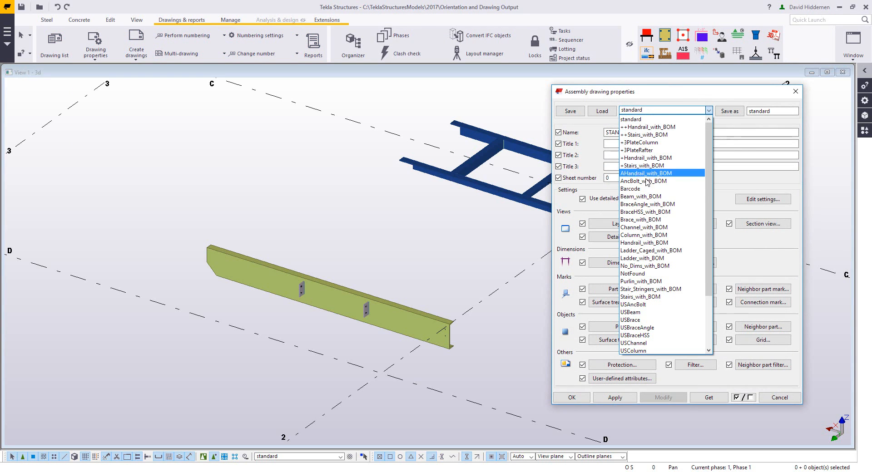
left_click(644, 196)
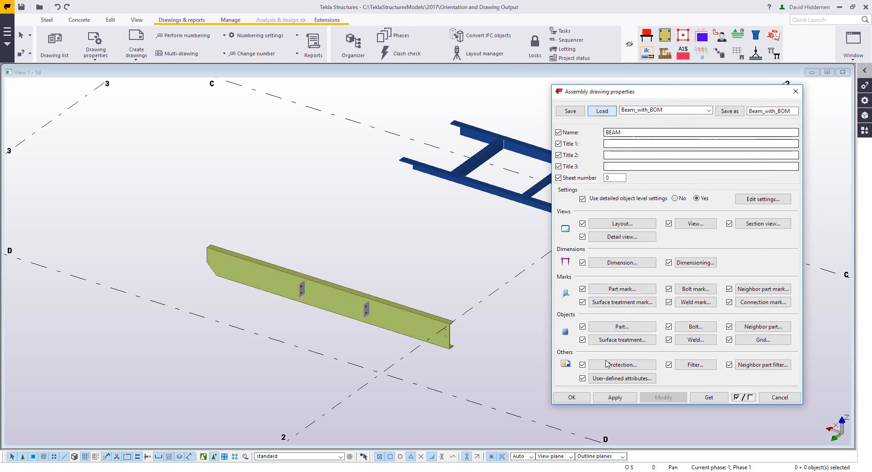
left_click(571, 397)
- Create an assembly drawing of the green channel beam
left_click(394, 319)
right_click(394, 319)
mouse_move(443, 251)
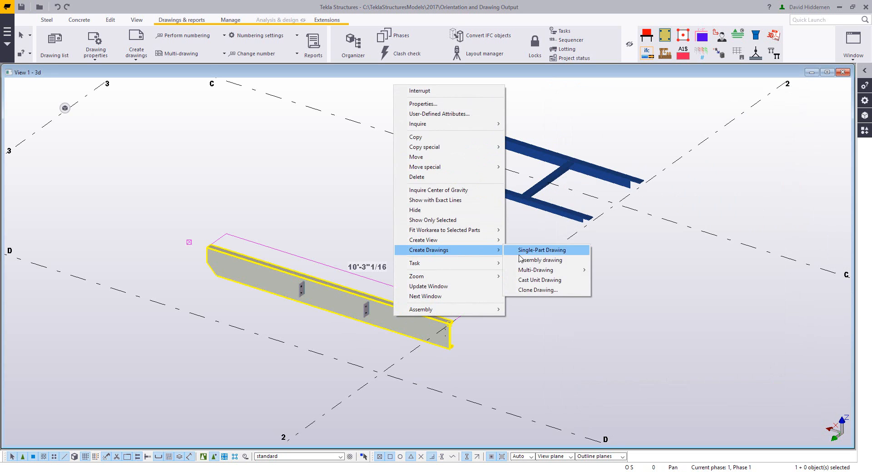
left_click(535, 261)
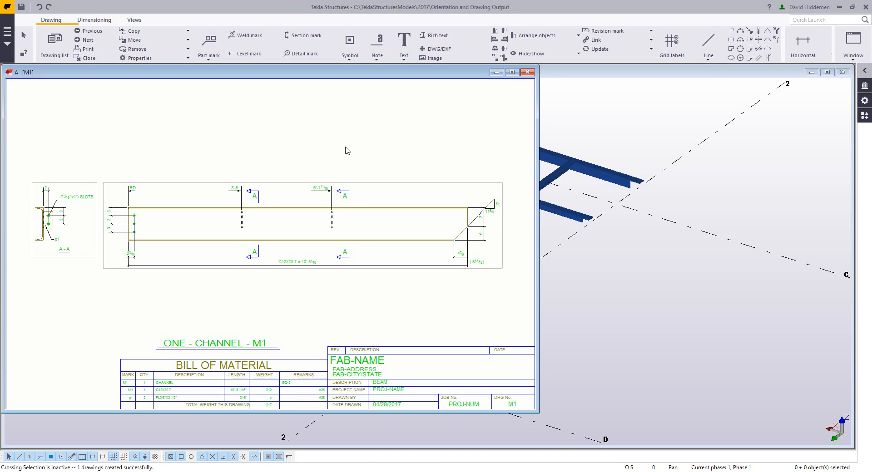
- Inspect the clip angles' orientation in the channel's front view, then close the drawing, keeping its changes and a snapshot
scroll(330, 222, "up", 3)
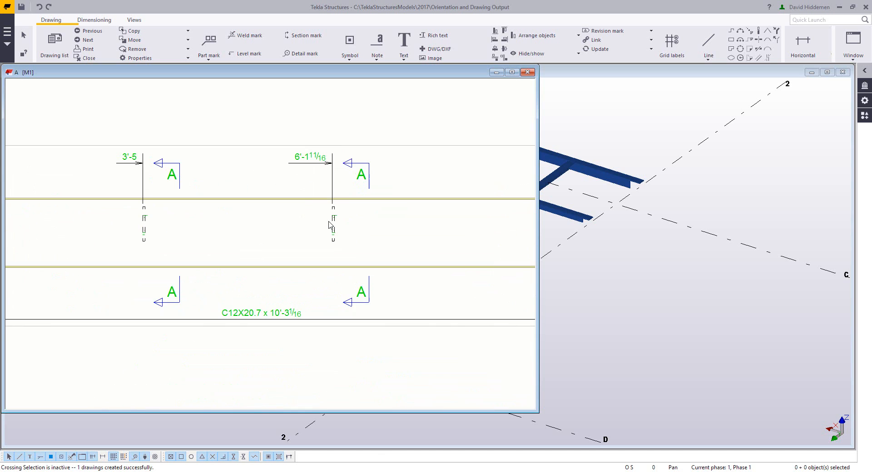
scroll(330, 237, "down", 5)
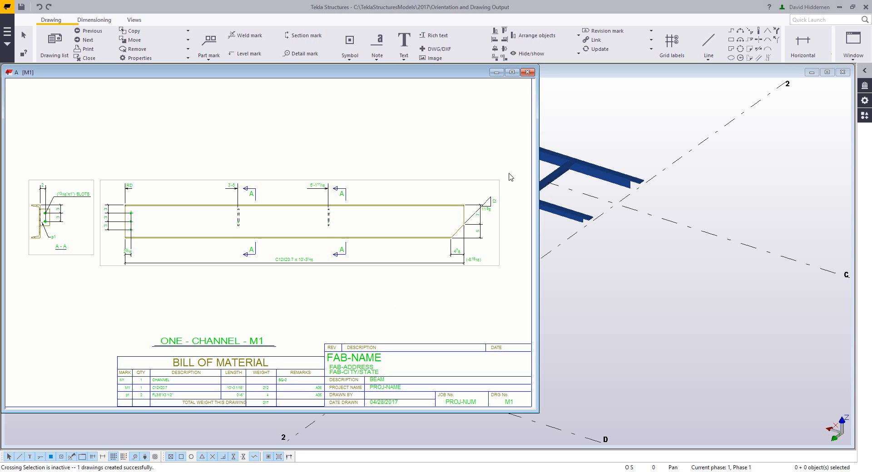
left_click(527, 72)
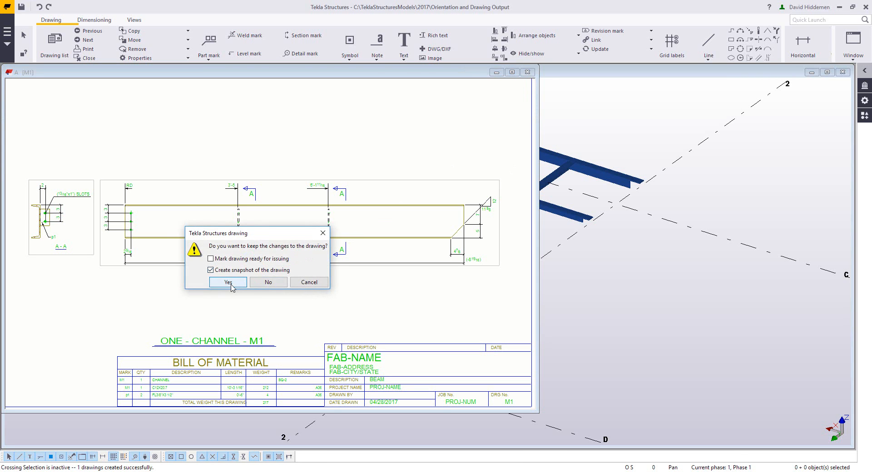
left_click(229, 283)
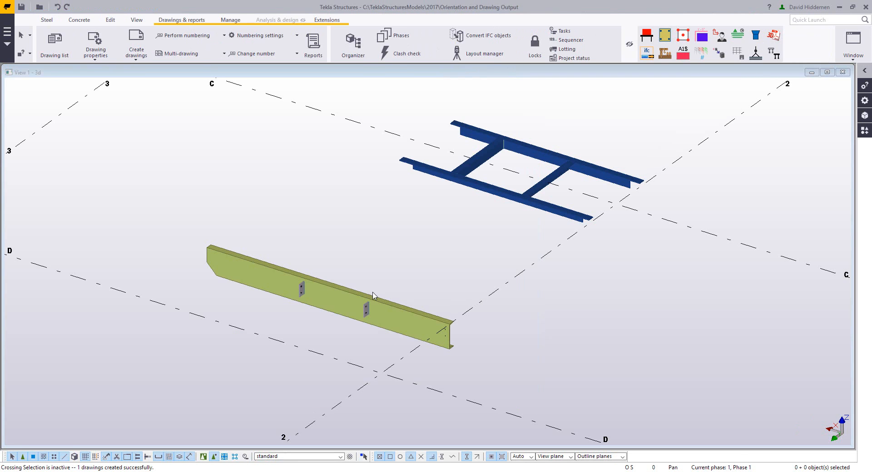
- Review the channel's user-defined attributes for the fixed drawing main view setting, without changing anything
middle_click_drag(356, 292, 310, 273)
left_click(289, 287)
double_click(289, 290)
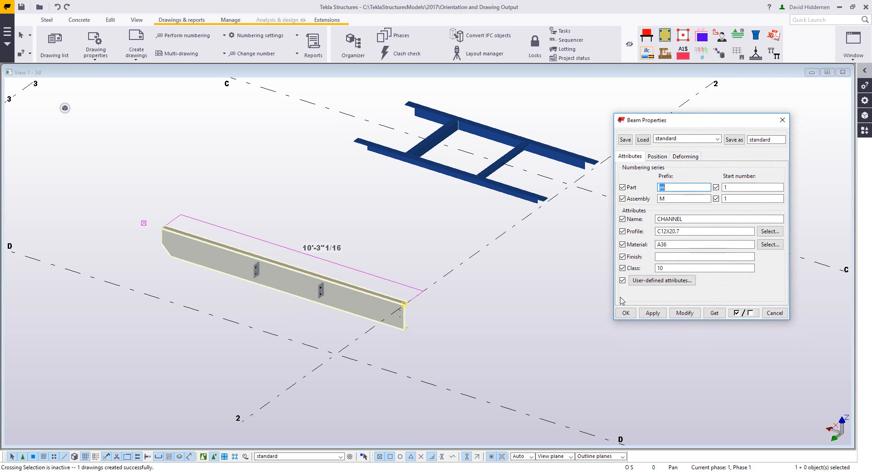
left_click(641, 280)
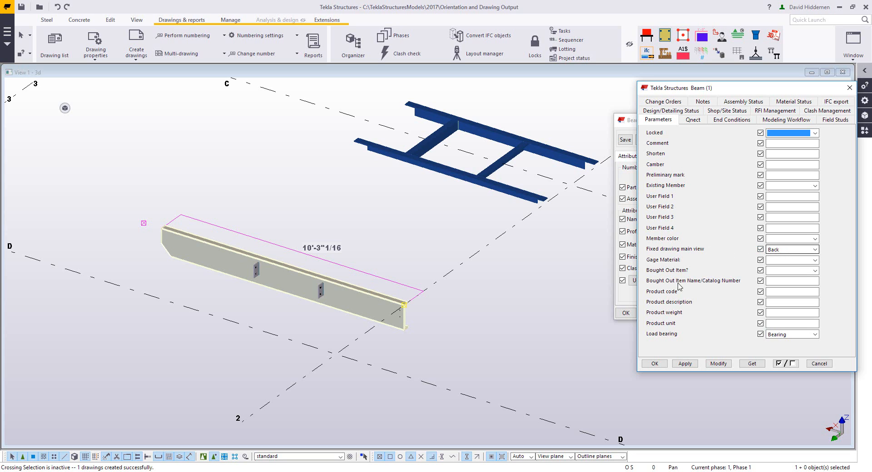
left_click(819, 364)
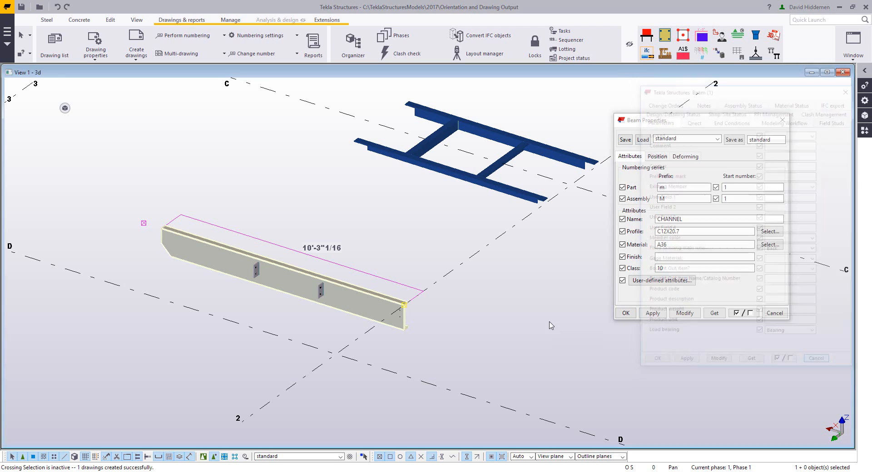
- Examine the channel from its flange side and check the C profile picture in the profile catalog
scroll(335, 287, "up", 4)
middle_click_drag(313, 285, 252, 256, "ctrl")
scroll(253, 256, "up", 1)
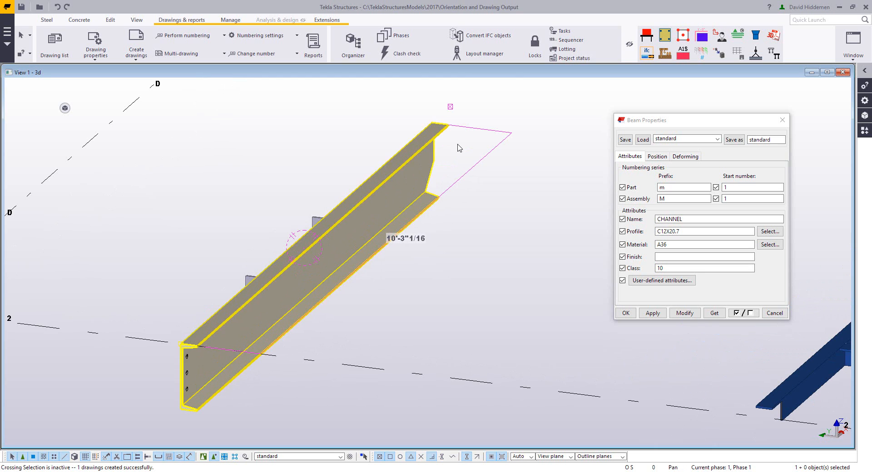
left_click(771, 233)
left_click(771, 232)
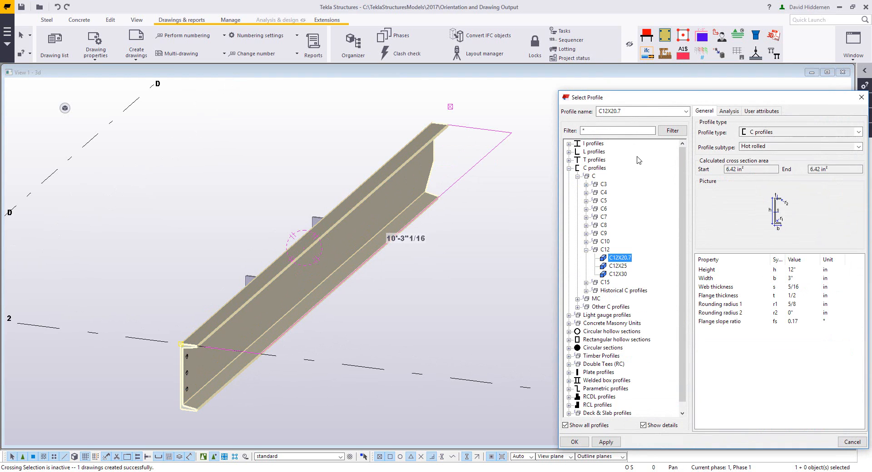
left_click(569, 168)
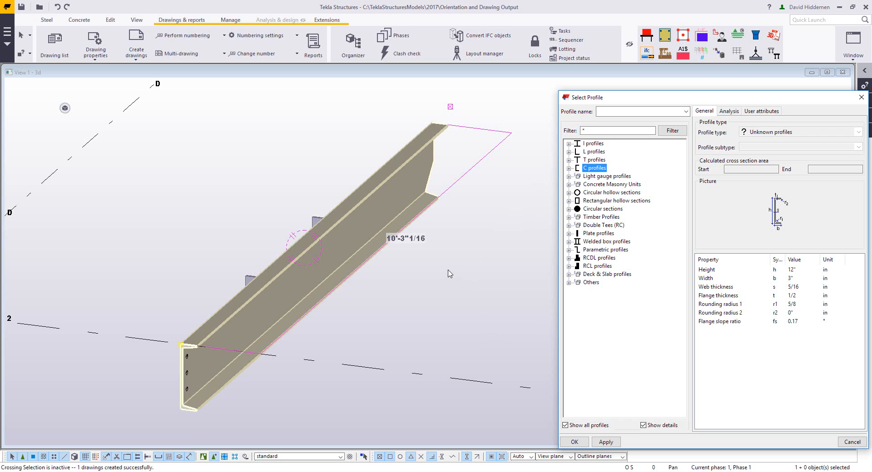
scroll(397, 274, "down", 2)
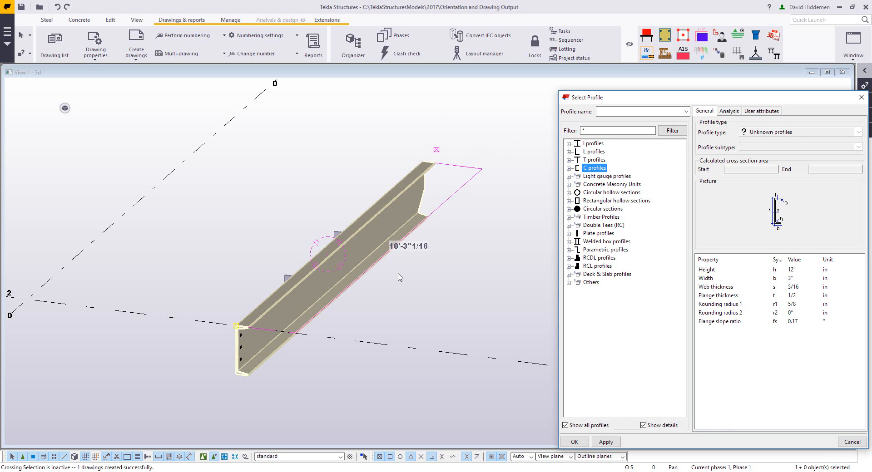
left_click(850, 441)
scroll(358, 253, "down", 2)
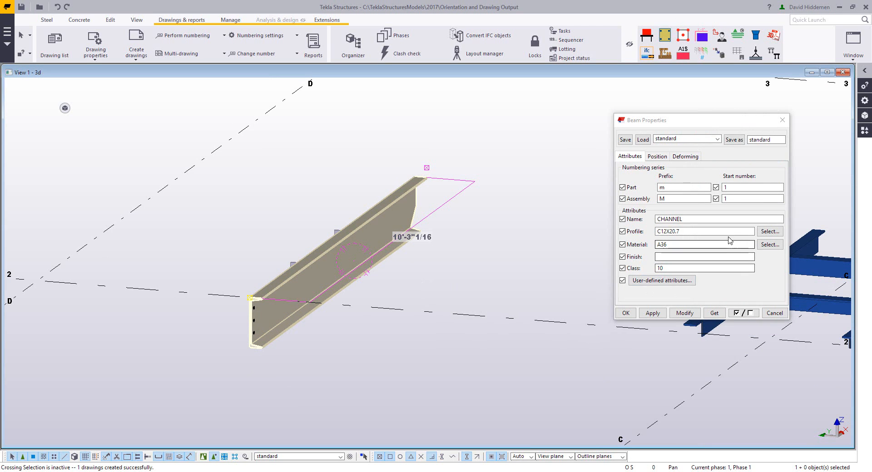
- Recheck the channel's fixed drawing main view attribute and dismiss its beam properties
left_click(662, 280)
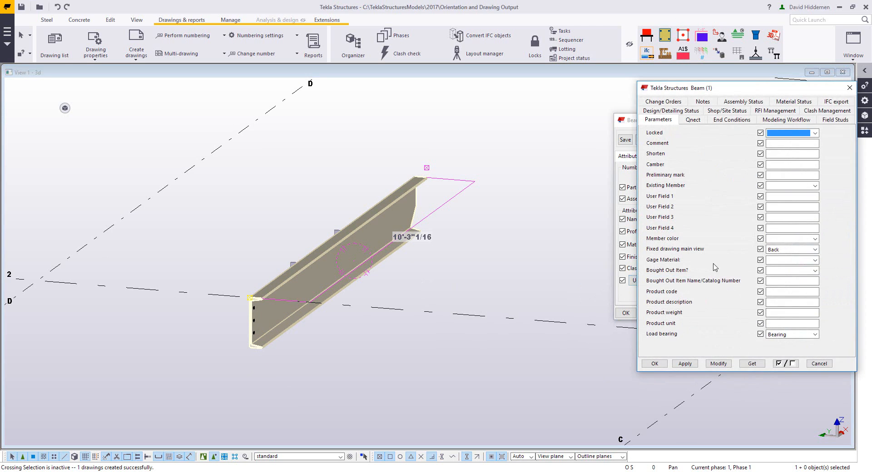
left_click(819, 364)
left_click(774, 313)
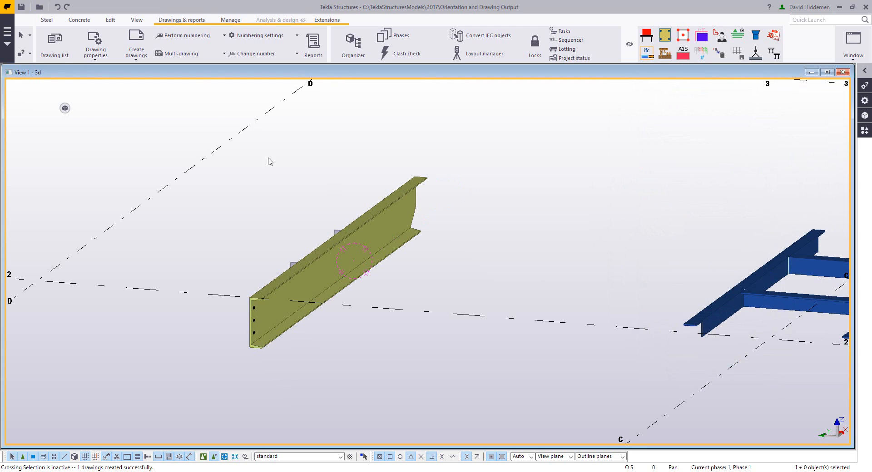
- Open the channel's M1 assembly drawing from the drawing list and change its view coordinate system to Fixed
left_click(55, 46)
double_click(442, 207)
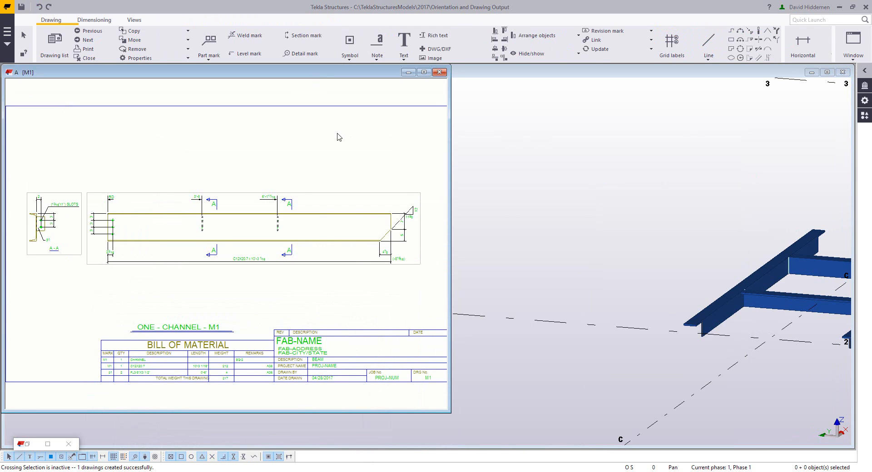
double_click(337, 137)
left_click(696, 224)
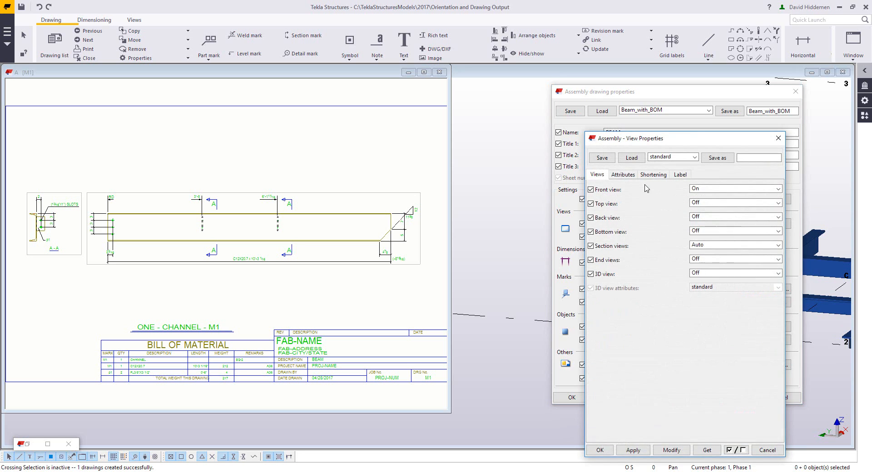
left_click(623, 174)
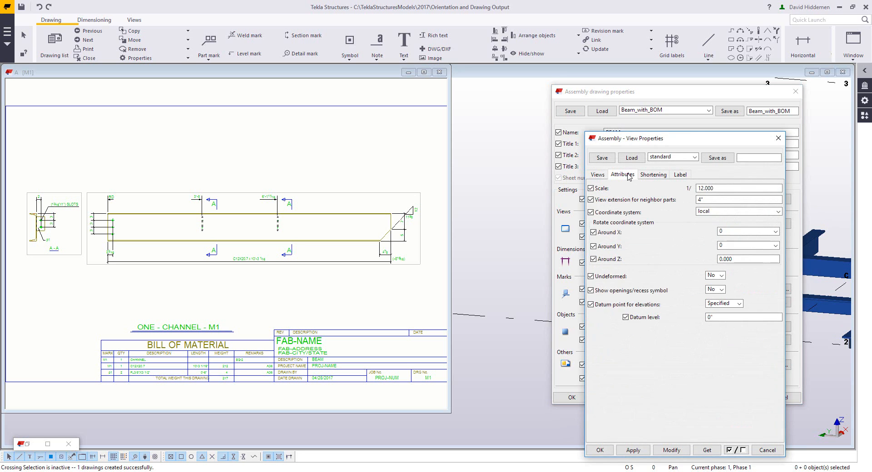
left_click(729, 212)
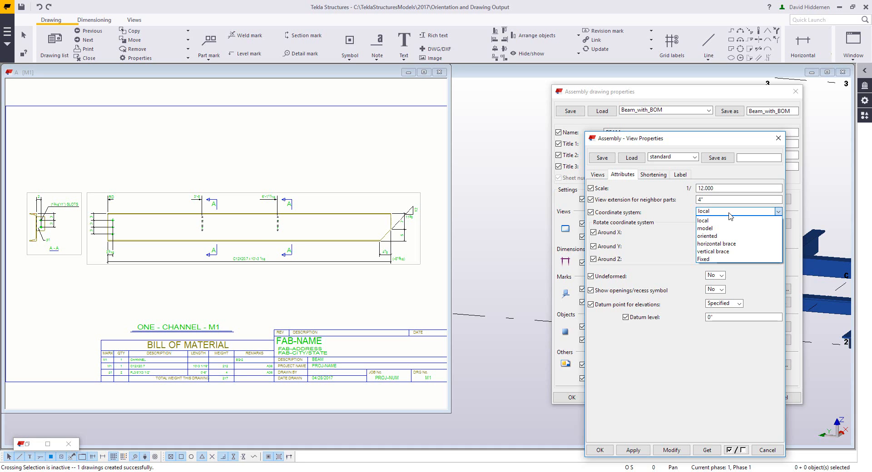
left_click(720, 260)
left_click(671, 451)
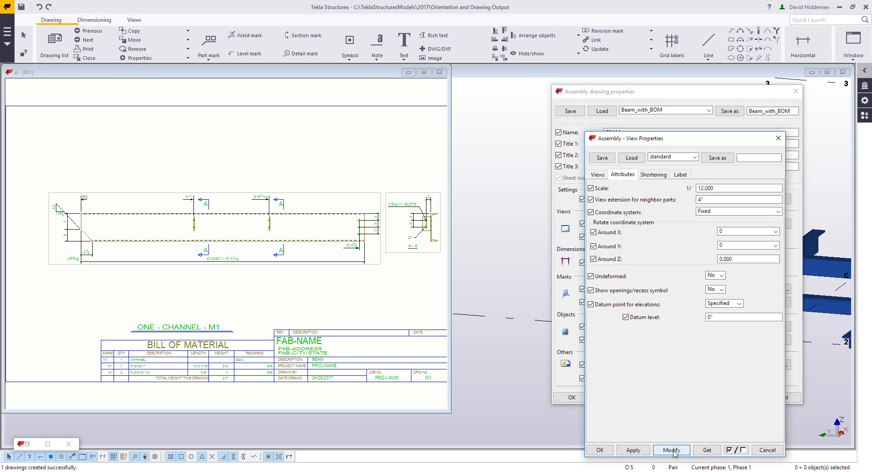
- Dismiss the drawing property dialogs and close the M1 drawing, keeping its changes and a snapshot
left_click(772, 451)
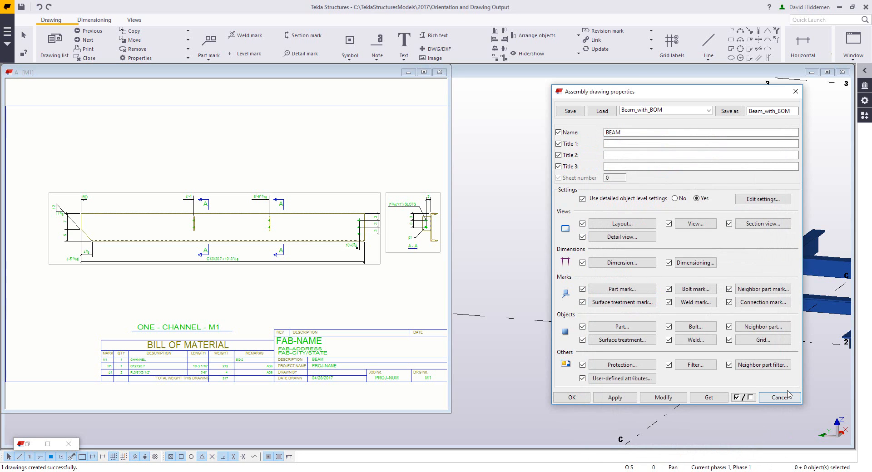
left_click(777, 395)
left_click(439, 72)
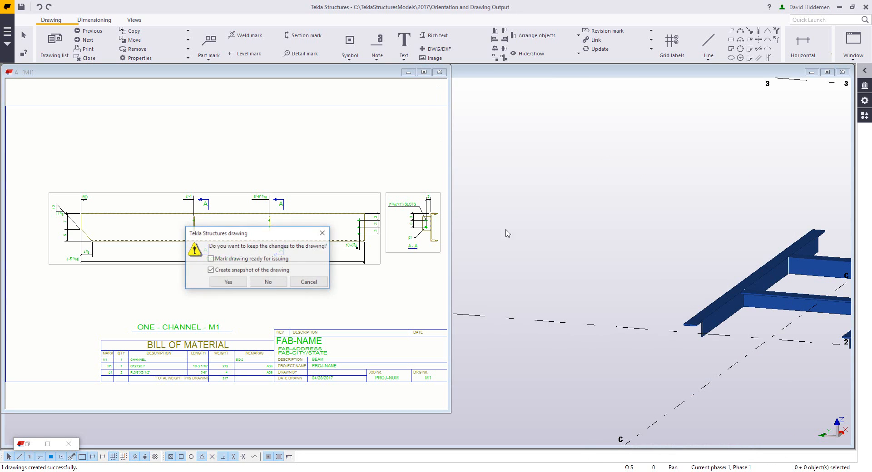
left_click(228, 282)
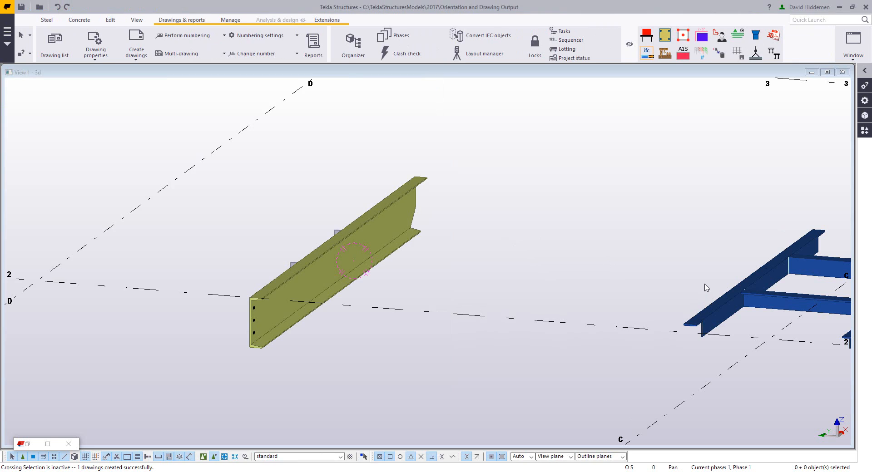
- Inquire the assembly information of the blue angle frame to identify its main part
middle_click_drag(705, 284, 349, 284)
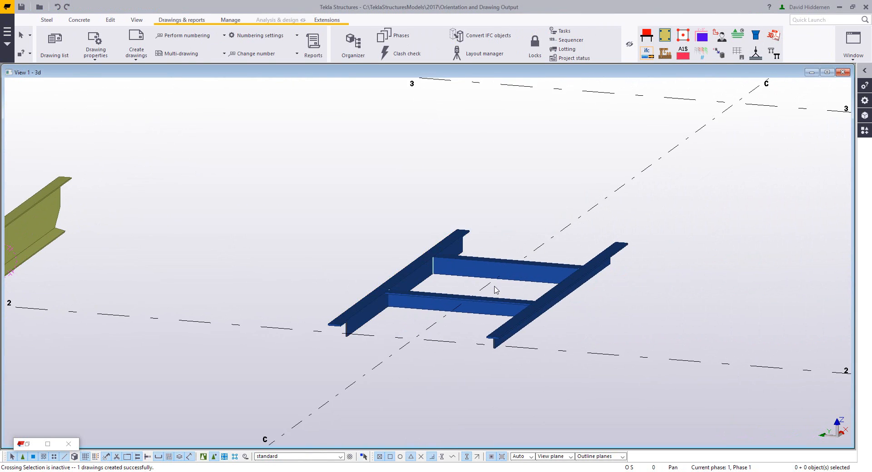
middle_click_drag(483, 287, 422, 326, "ctrl")
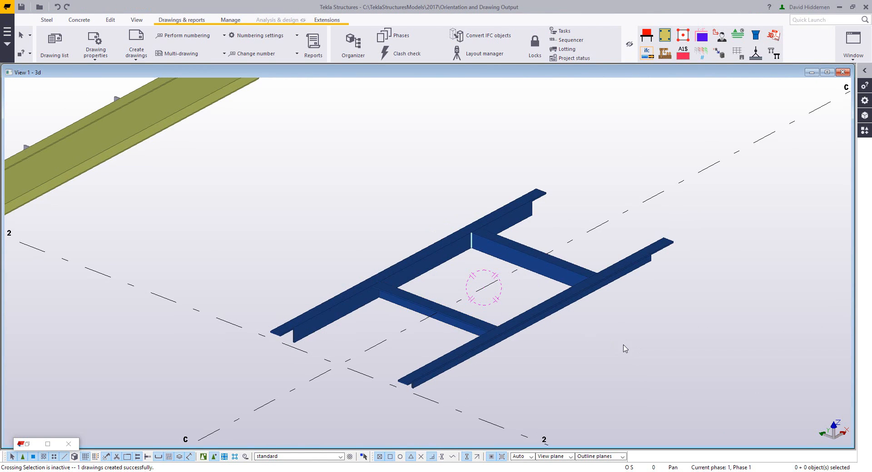
middle_click_drag(636, 349, 532, 329)
right_click(459, 284)
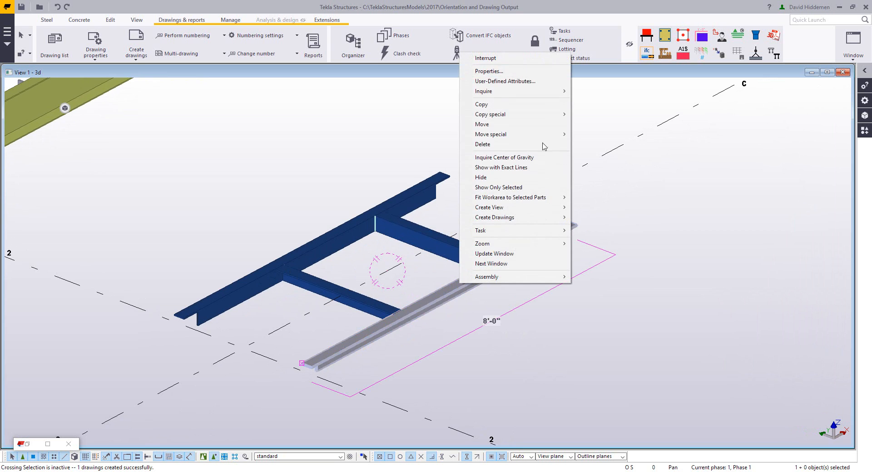
mouse_move(483, 92)
left_click(594, 101)
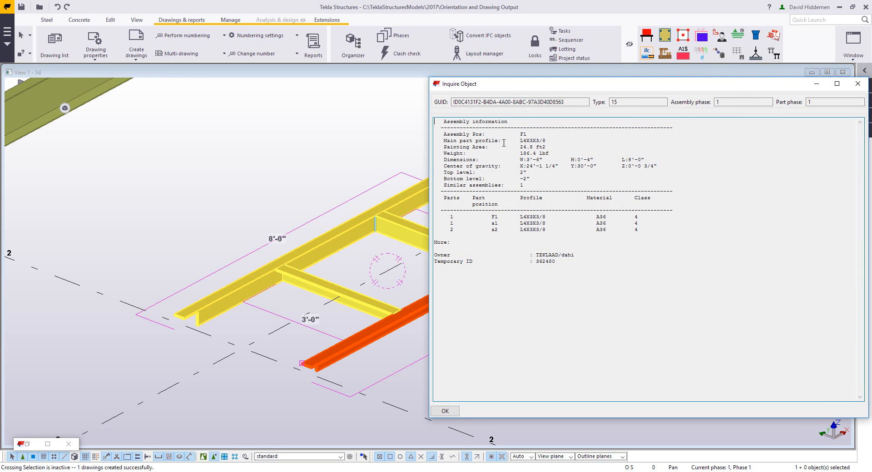
left_click_drag(506, 87, 635, 89)
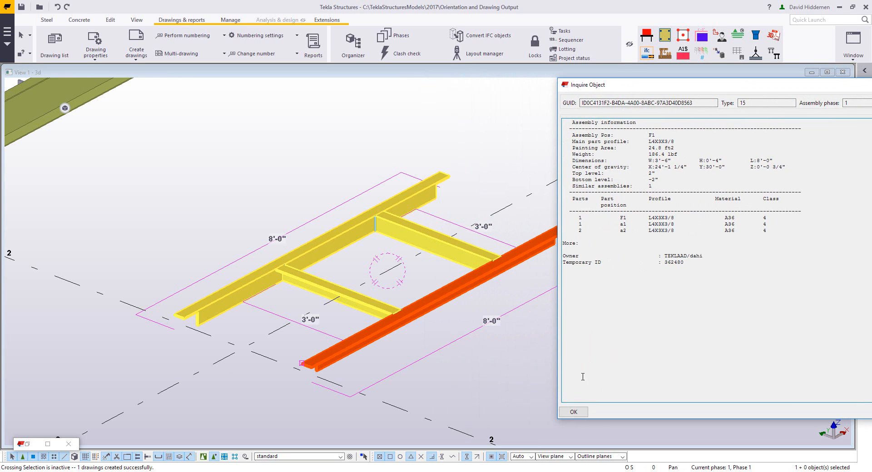
left_click(573, 412)
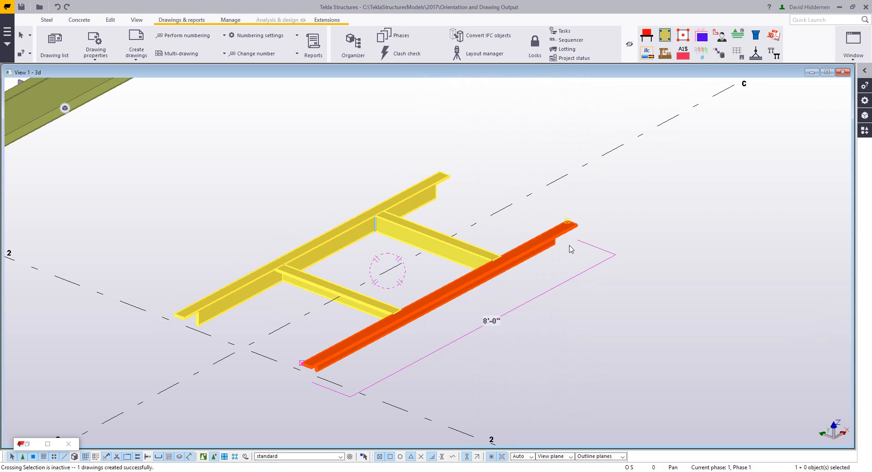
- Examine the frame's main angle from its end to see how its legs are oriented
left_click(569, 233)
middle_click_drag(566, 229, 259, 249, "ctrl")
key("ctrl+a")
scroll(248, 284, "up", 3)
left_click(398, 325)
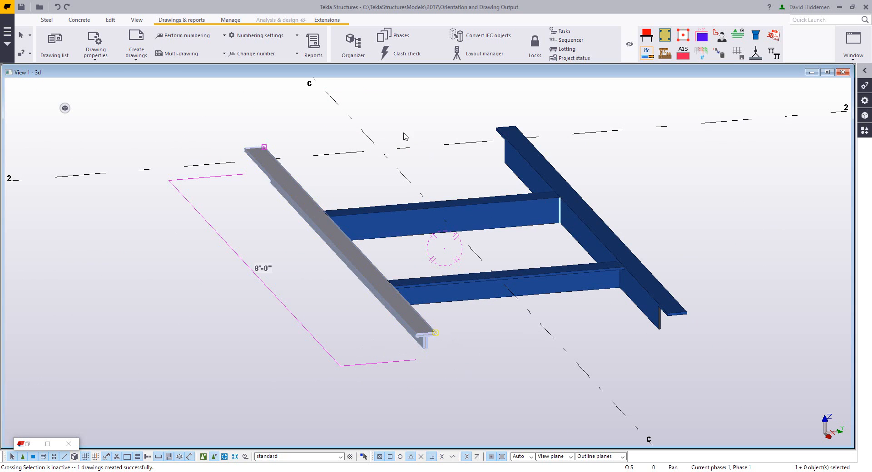
middle_click_drag(383, 335, 356, 309, "ctrl")
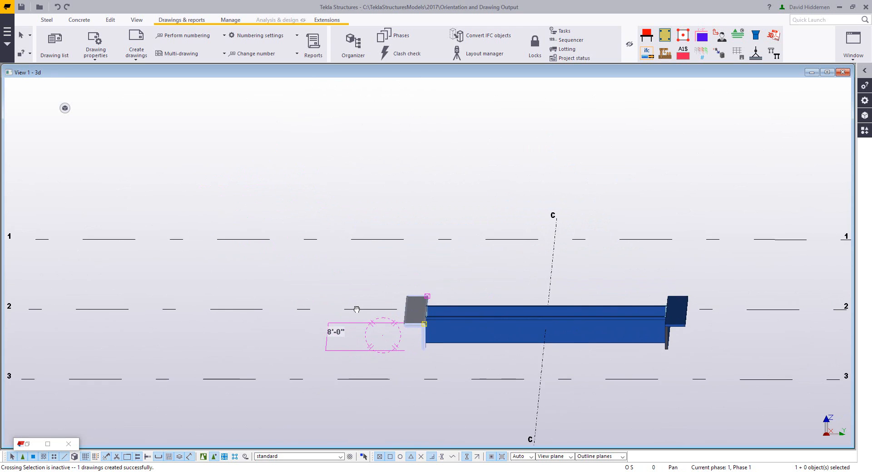
scroll(414, 314, "up", 5)
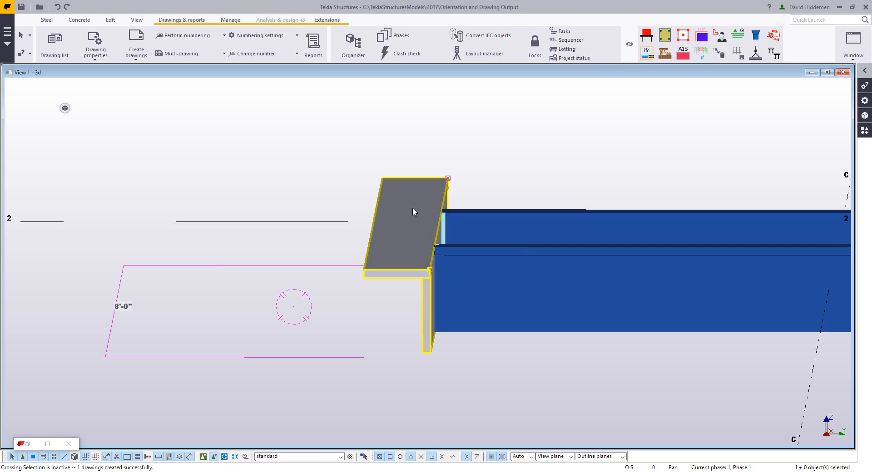
- Set the fixed drawing main view of the frame's main angle to Bottom in its user-defined attributes and close the property dialogs
scroll(413, 208, "down", 3)
middle_click_drag(392, 267, 371, 286, "ctrl")
scroll(412, 289, "down", 2)
double_click(369, 282)
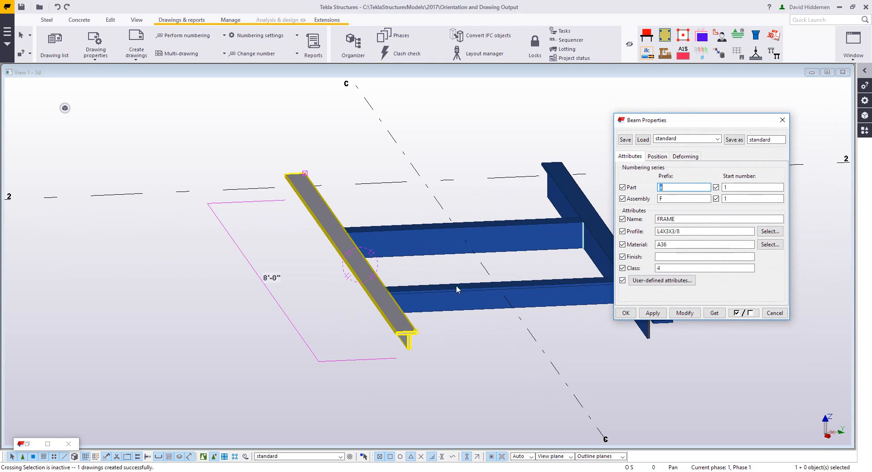
left_click(662, 281)
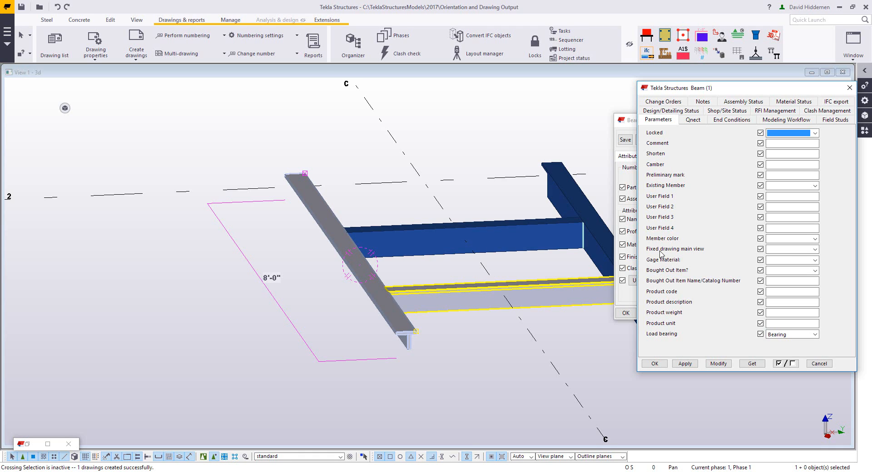
left_click(784, 250)
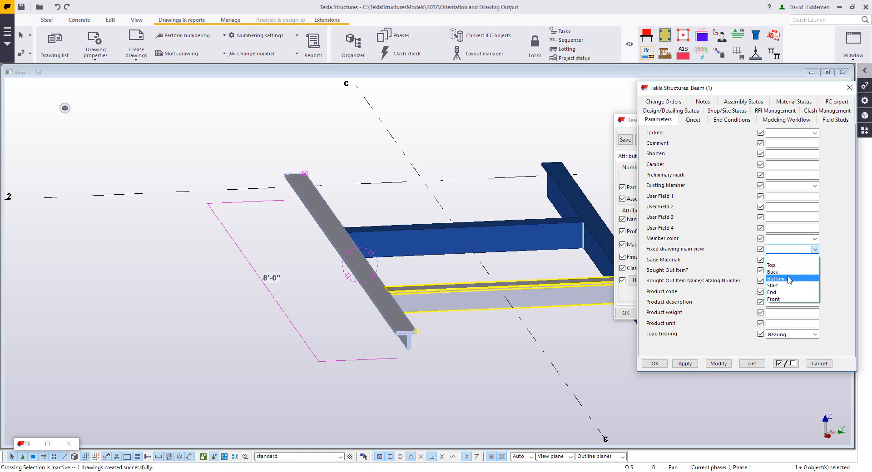
left_click(787, 278)
left_click(718, 364)
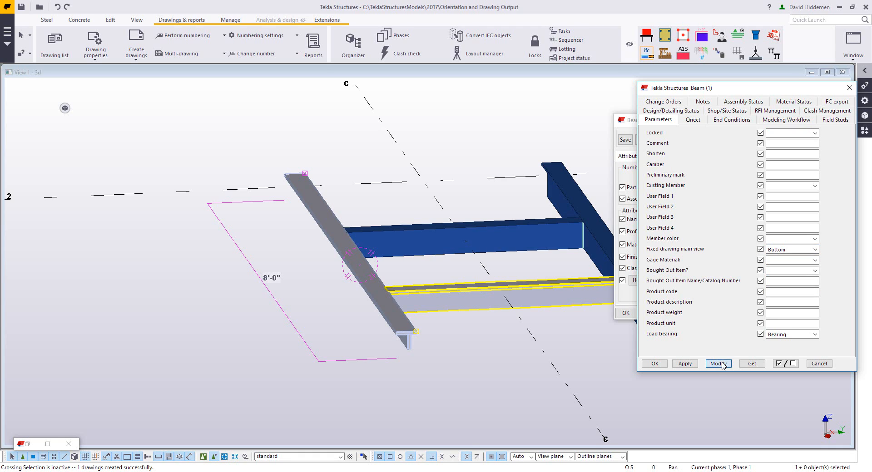
left_click(819, 364)
left_click(774, 313)
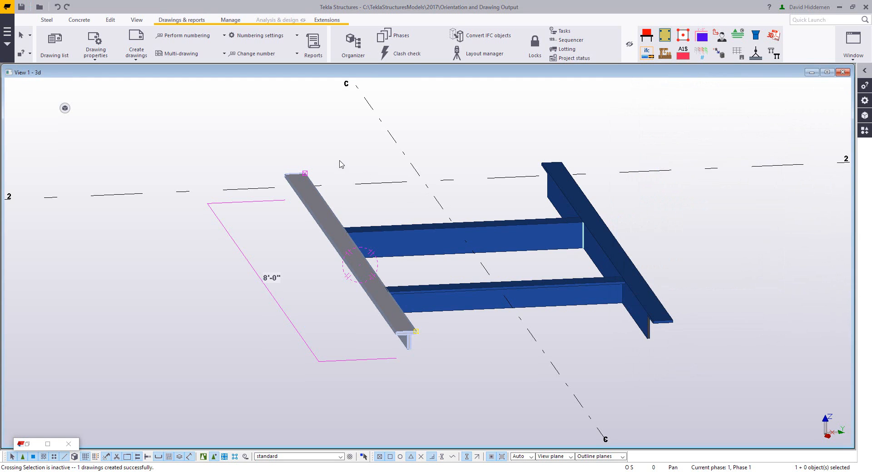
- Create and open an assembly drawing of the frame from its main angle
left_click(363, 169)
left_click(317, 204)
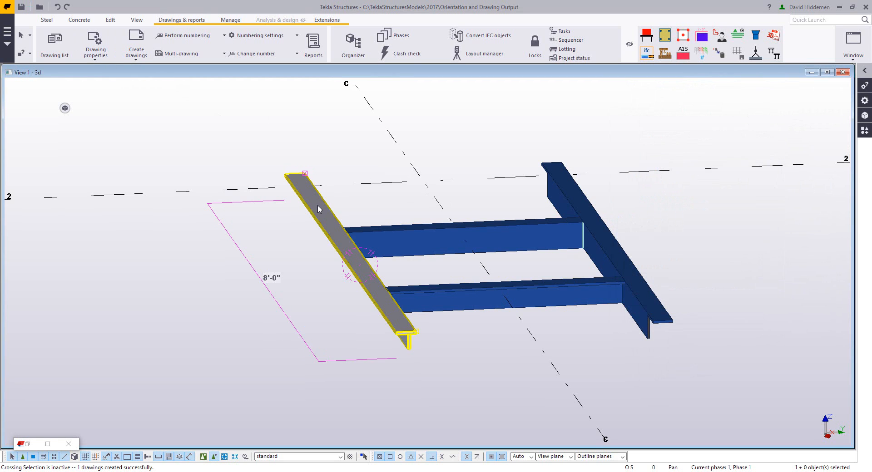
right_click(317, 205)
mouse_move(399, 371)
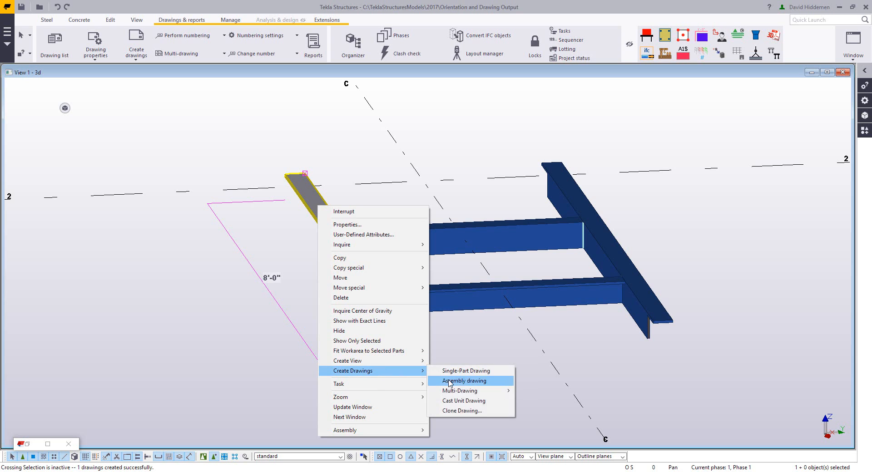
left_click(450, 382)
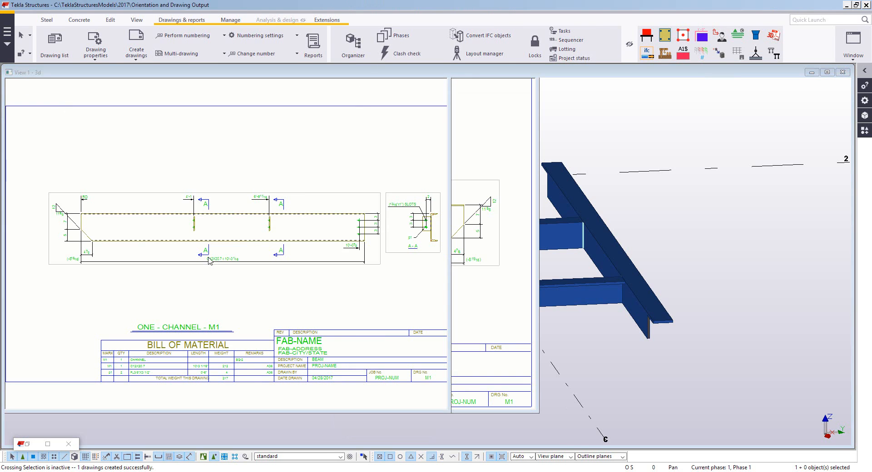
scroll(397, 297, "down", 2)
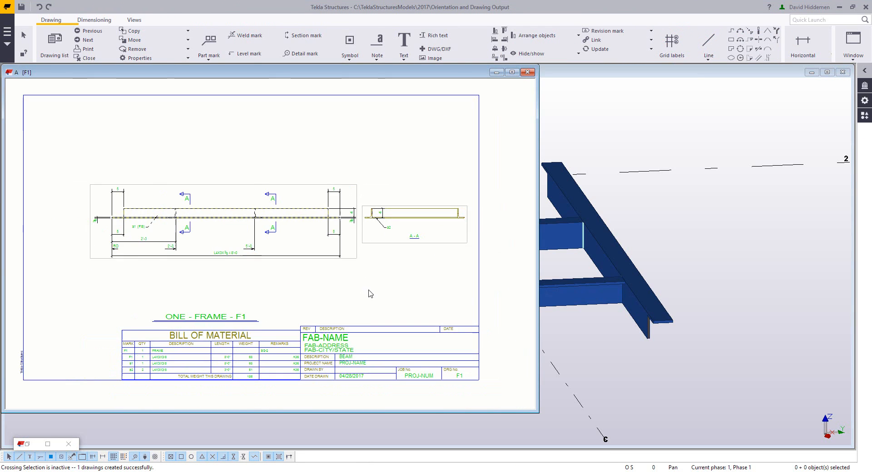
- Change the coordinate system in the frame drawing's view properties to Fixed and apply it to the drawing
double_click(400, 285)
left_click(695, 223)
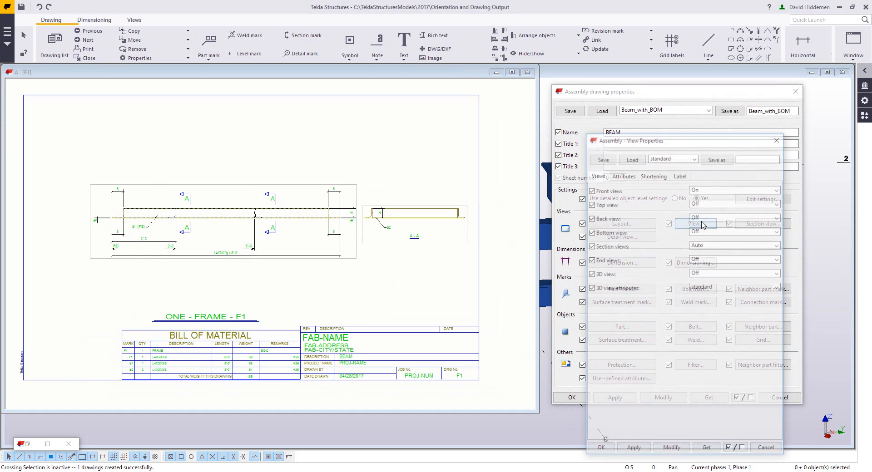
left_click(632, 175)
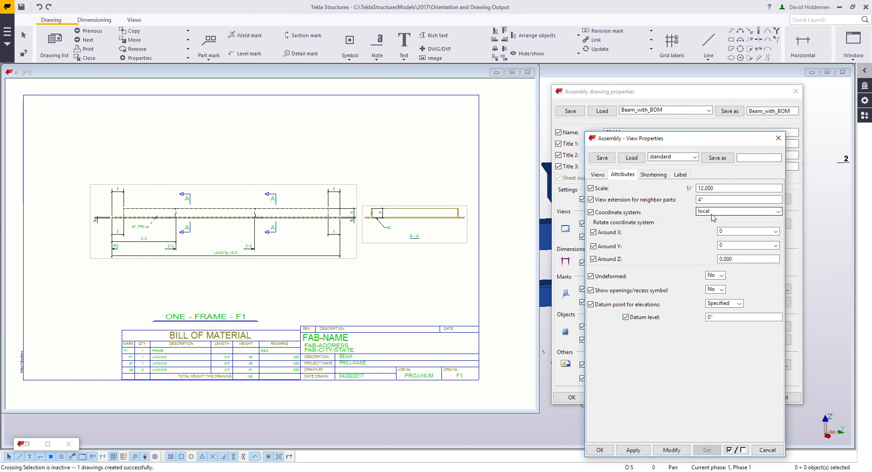
left_click(712, 212)
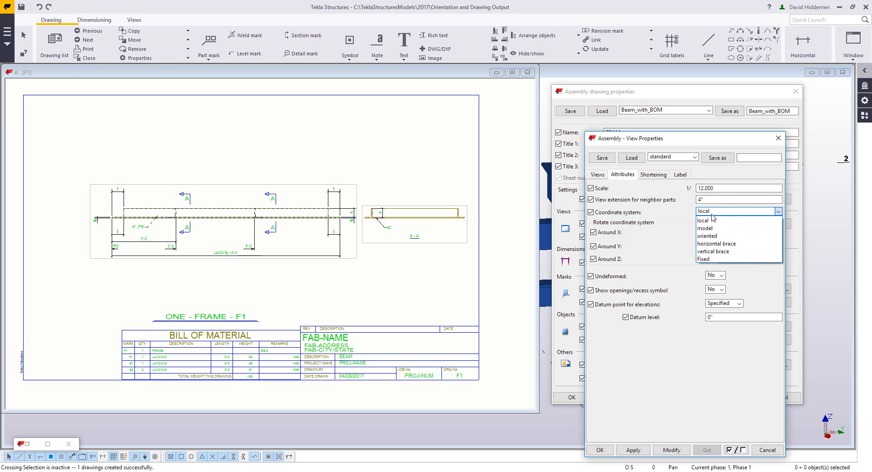
left_click(704, 259)
left_click(672, 449)
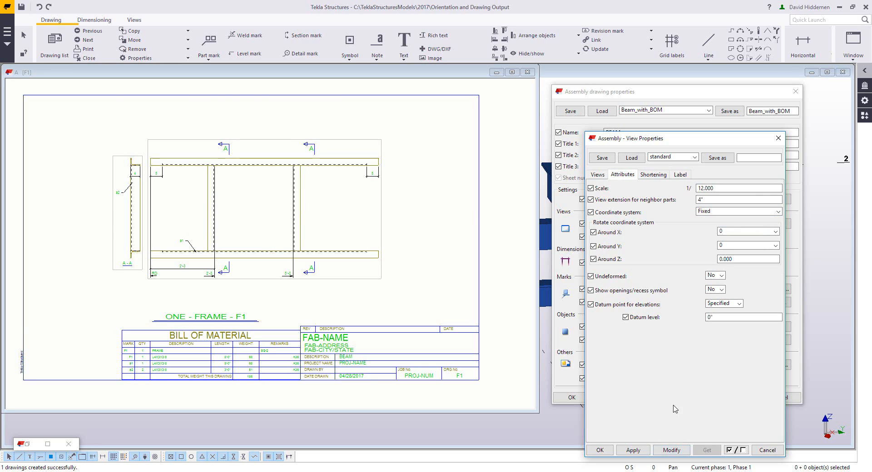